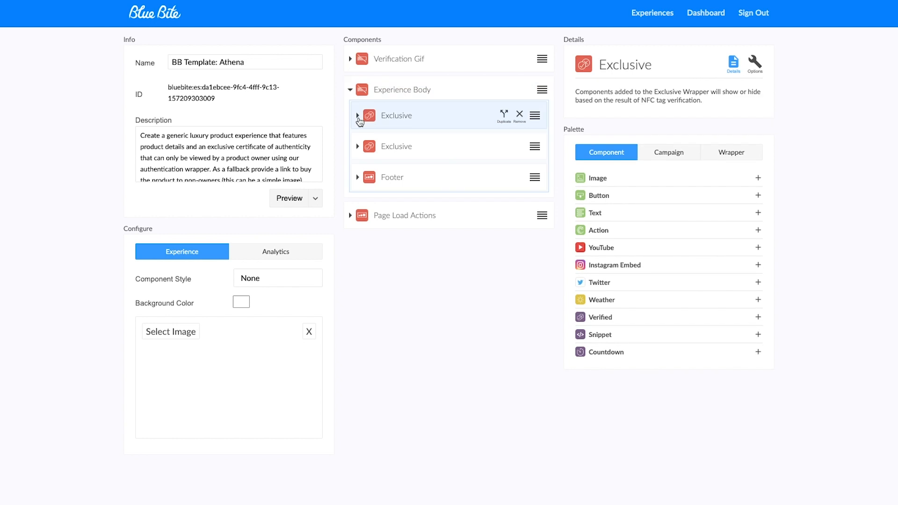
Step: Browse the Athena bag experience on the phone preview, expanding the Description section and looking through the product recommendations and certificate area
scroll(383, 149, "down", 3)
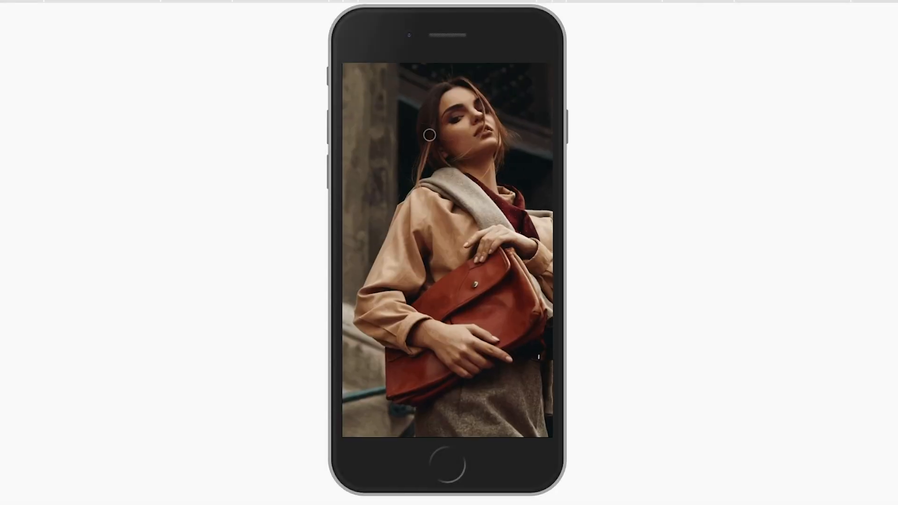
left_click(491, 182)
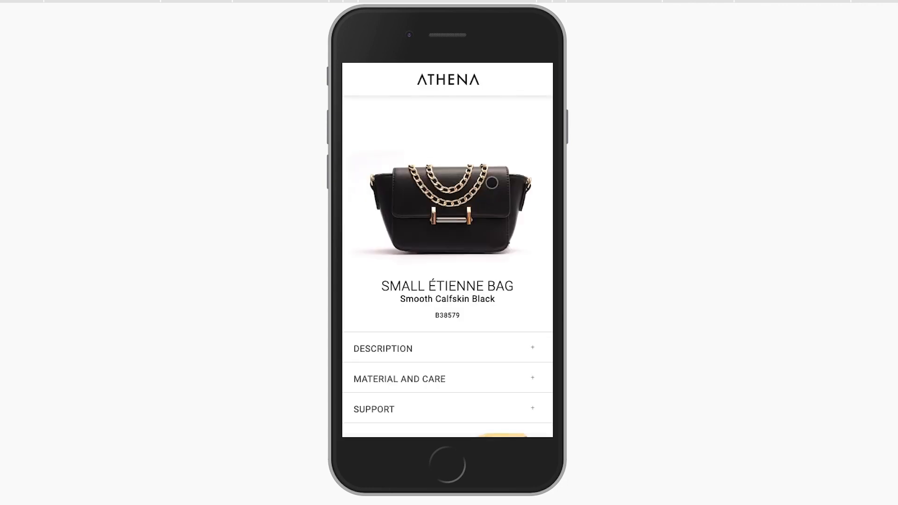
scroll(493, 183, "down", 3)
left_click(532, 202)
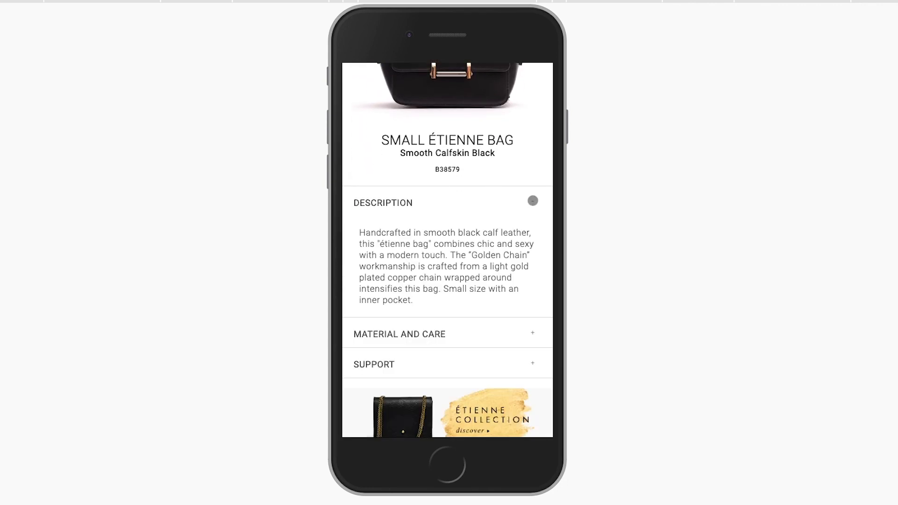
left_click(532, 202)
left_click(532, 228)
scroll(533, 229, "down", 10)
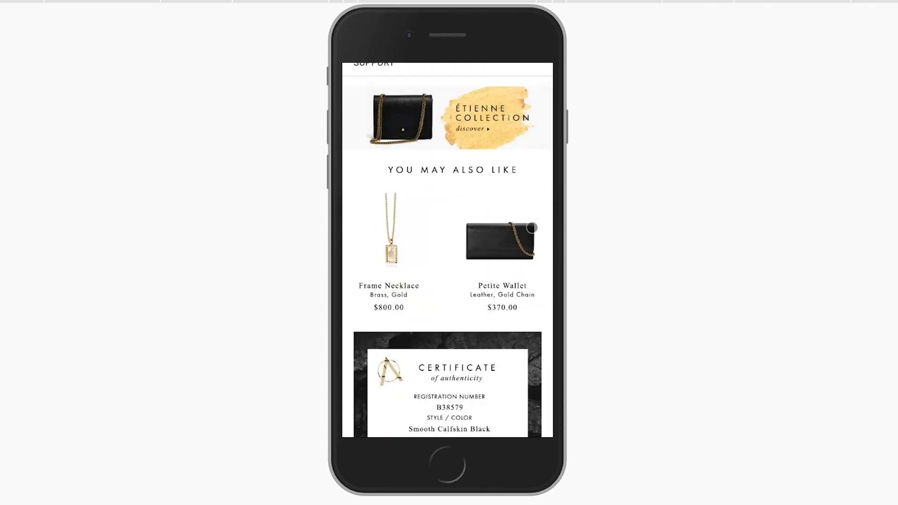
left_click(454, 314)
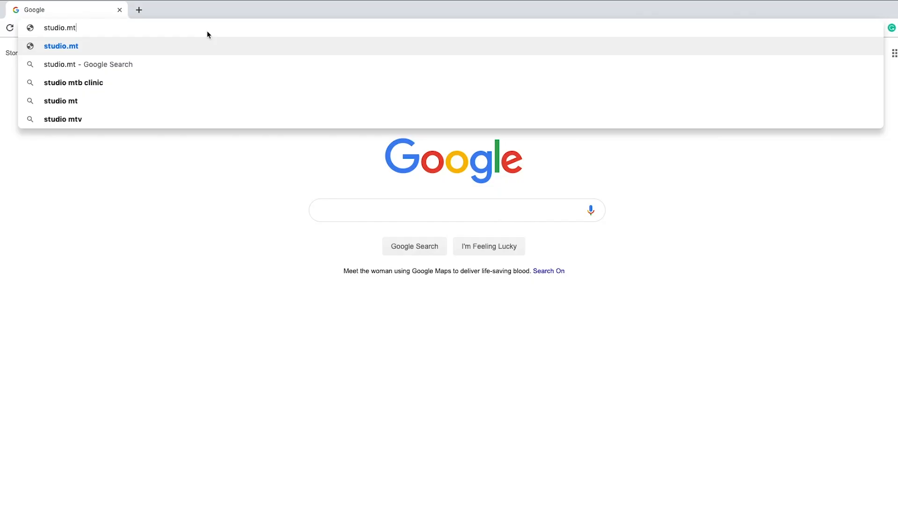
Step: Go to studio.mtag.io/login and log in to the Experience Studio
type("ag.io/login")
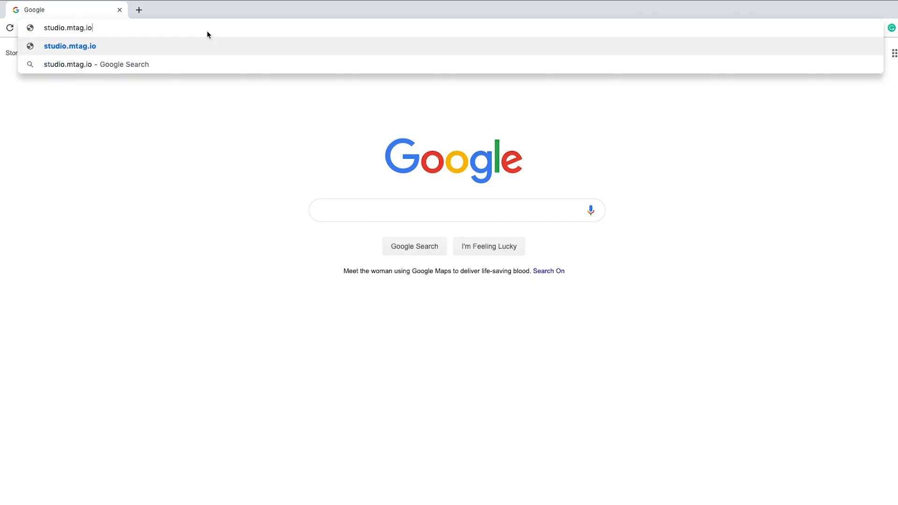
key("Return")
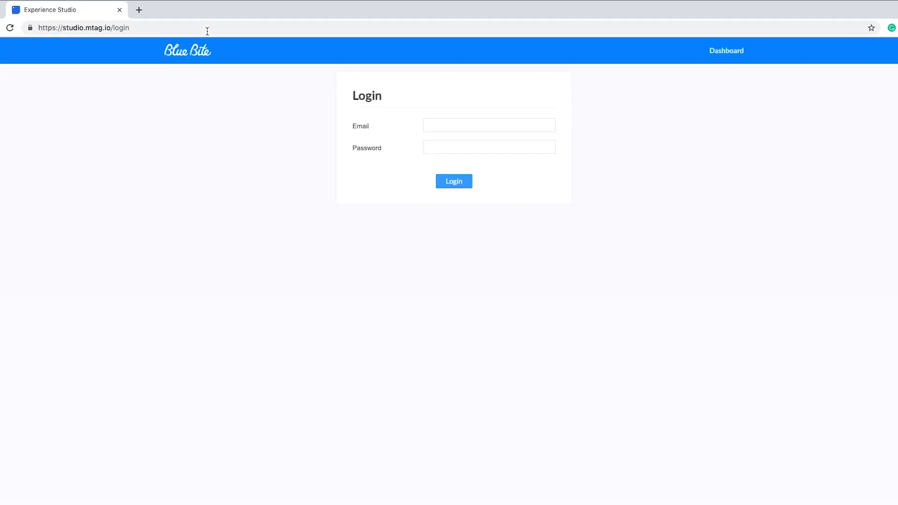
left_click(450, 183)
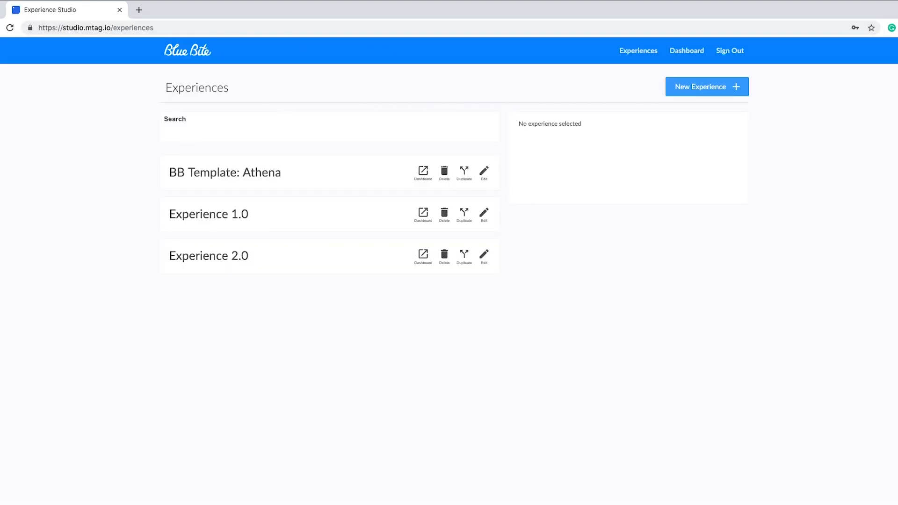
left_click(139, 10)
type("www.bluebite.com")
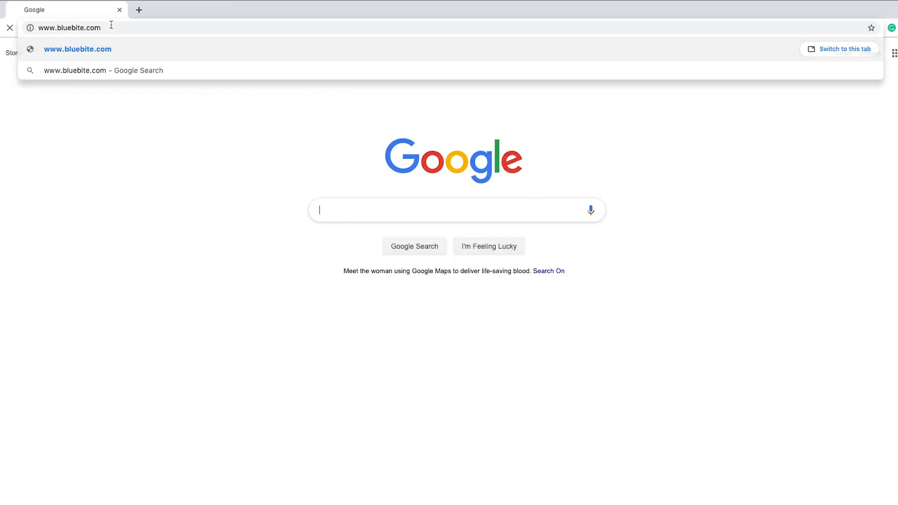
key("Return")
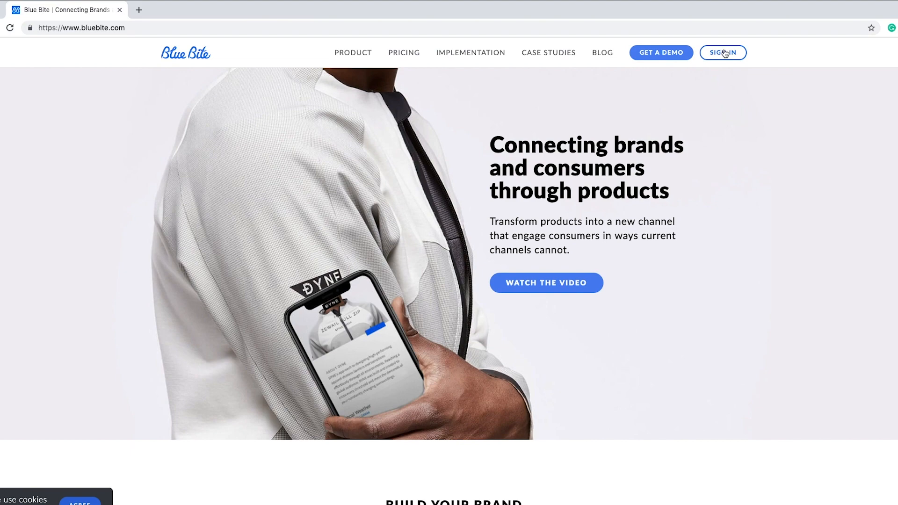
left_click(723, 51)
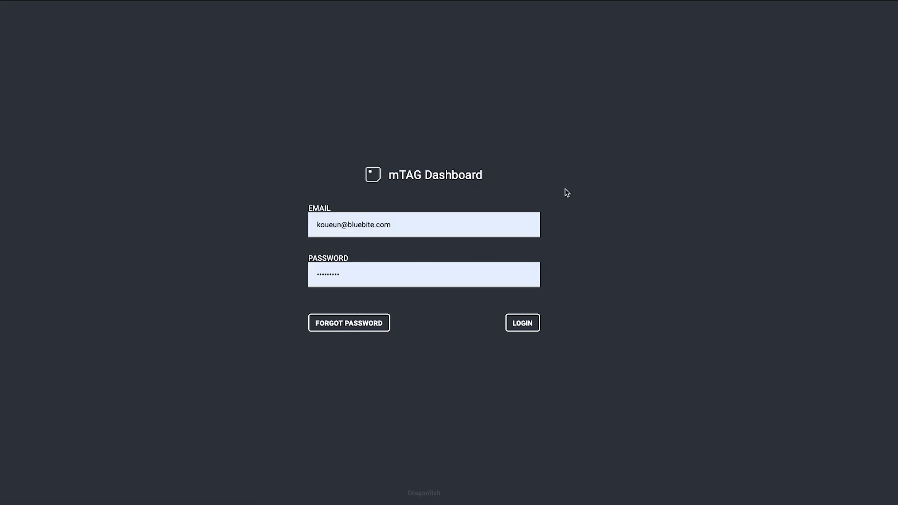
left_click(523, 323)
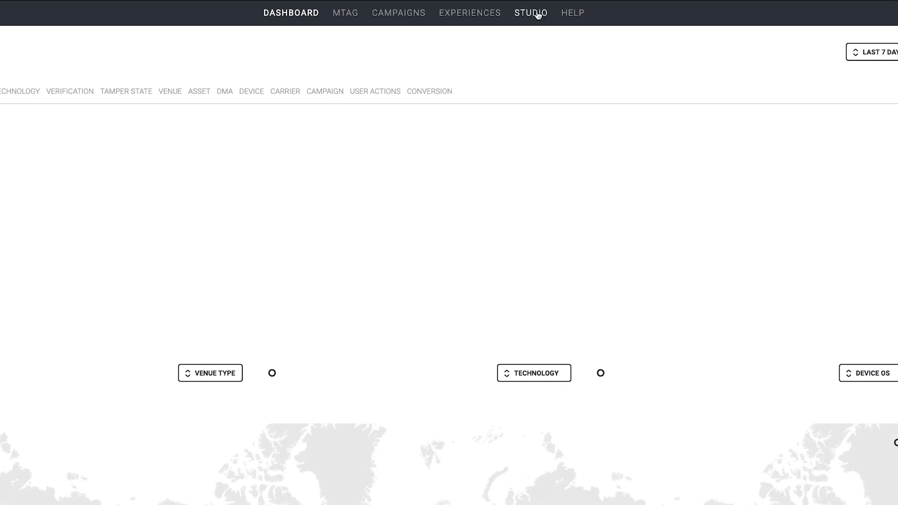
left_click(537, 14)
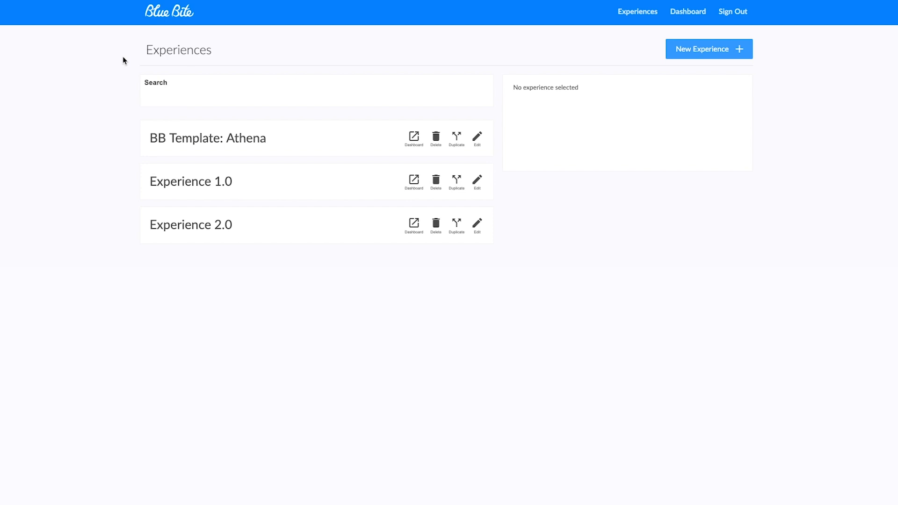
Step: Open Experience 1.0 for editing and move its Section component above the Image component
left_click(681, 14)
left_click(481, 138)
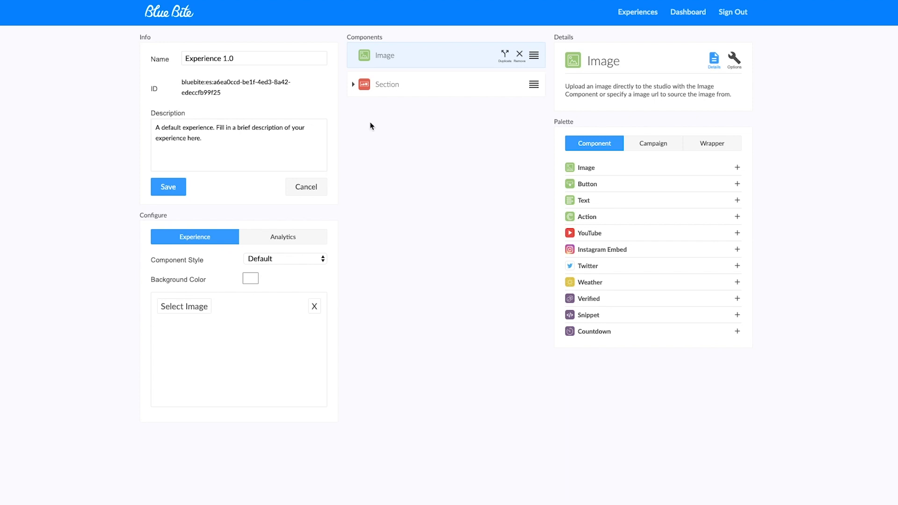
left_click(426, 90)
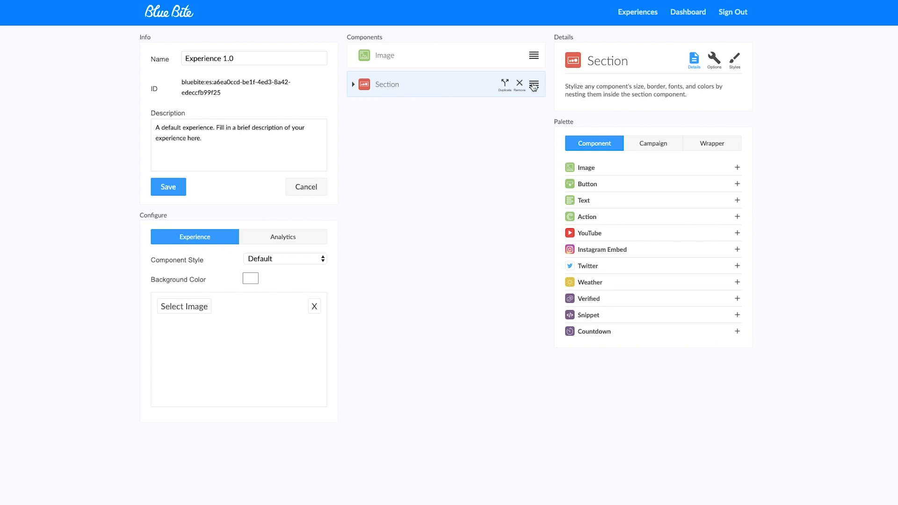
left_click_drag(533, 87, 532, 54)
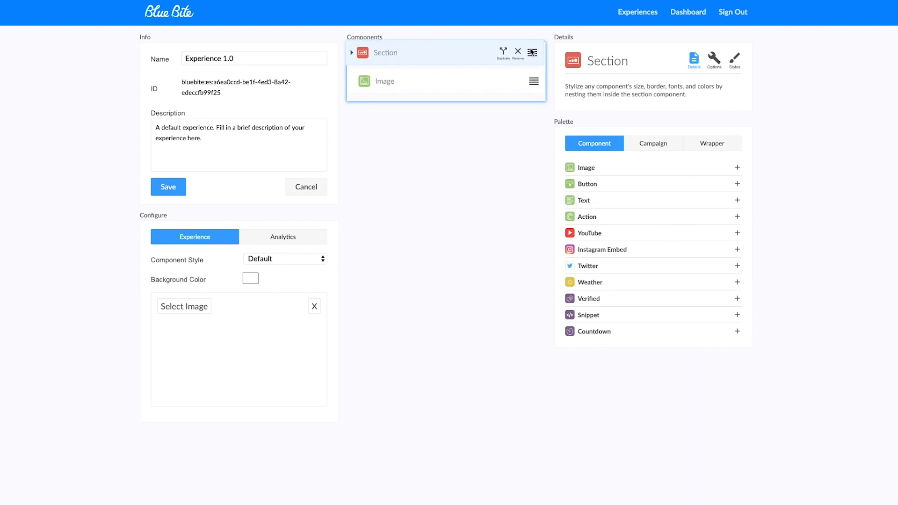
Step: Show the options of the Image component and add an Action component to the experience
left_click(465, 84)
left_click(734, 60)
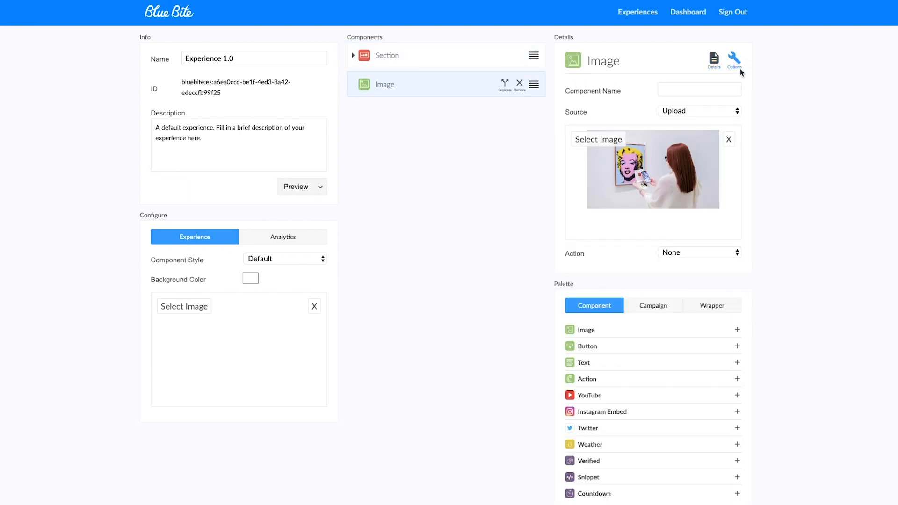
left_click(737, 379)
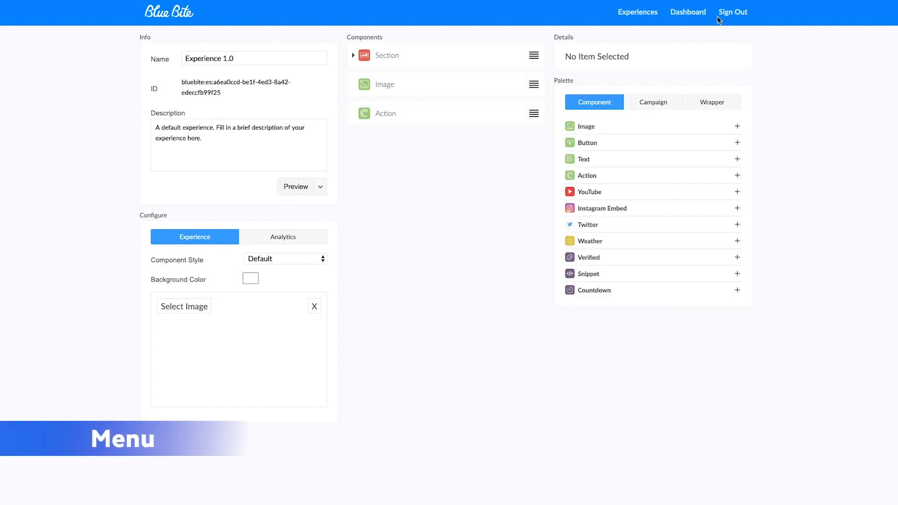
Step: Return to the Experiences list and sign out of the studio
left_click(642, 14)
left_click(681, 15)
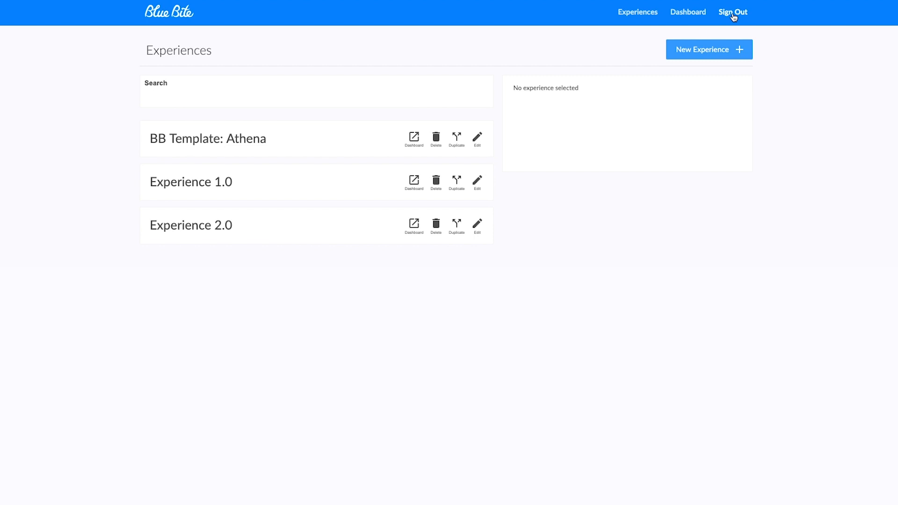
left_click(733, 14)
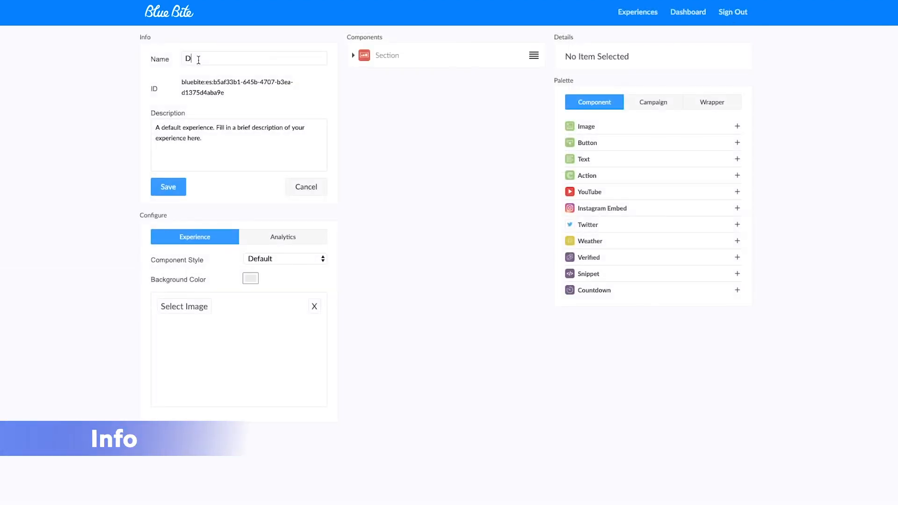
Step: Name the experience Demo, replace its description with "This is a Demo" and save it
type("emo")
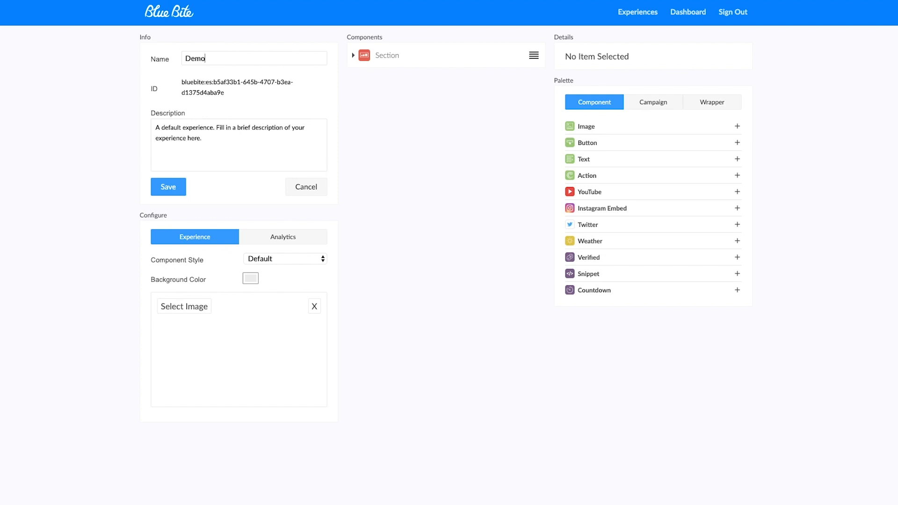
left_click_drag(213, 141, 155, 126)
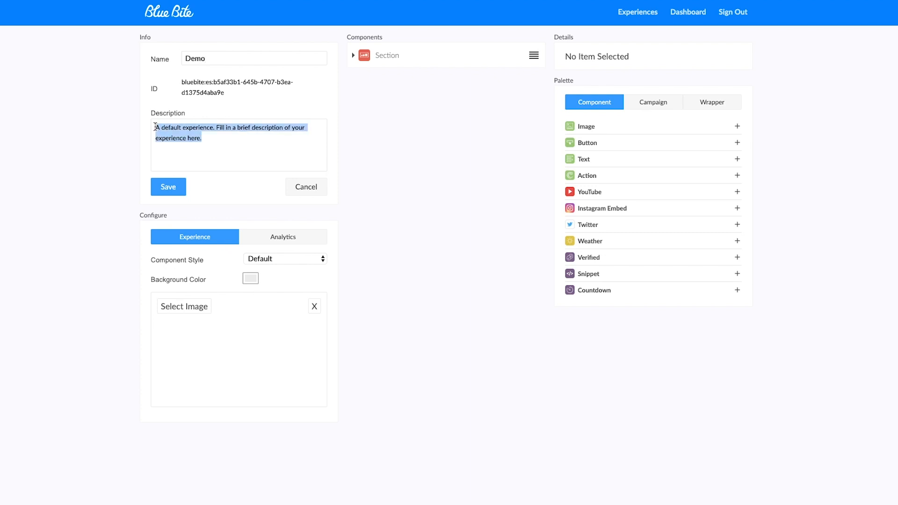
type("This ")
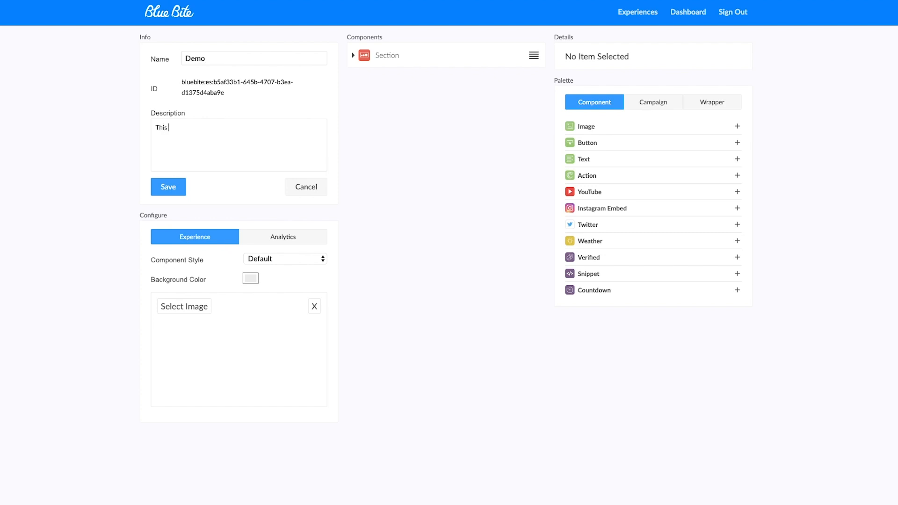
type("is a demo")
left_click(166, 187)
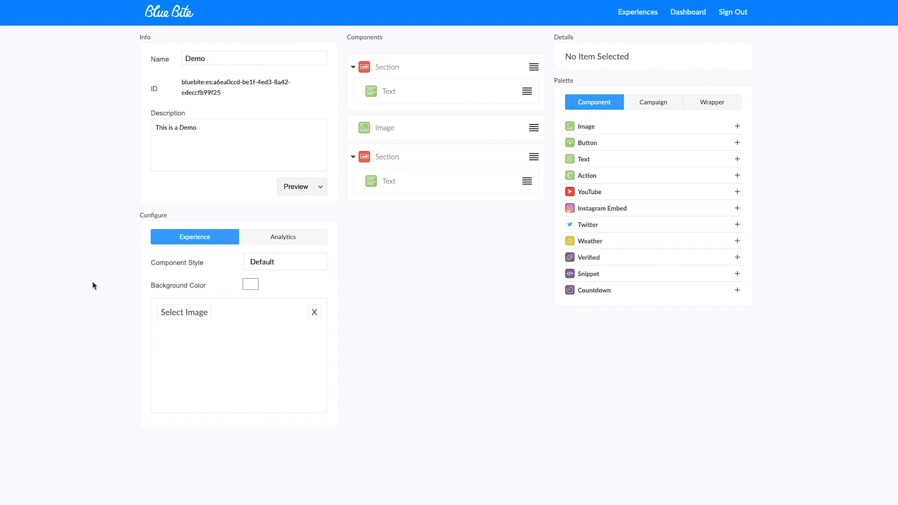
Step: Set the experience's background color to grey 9B9B9B, and save and preview the result
left_click(251, 284)
left_click(271, 449)
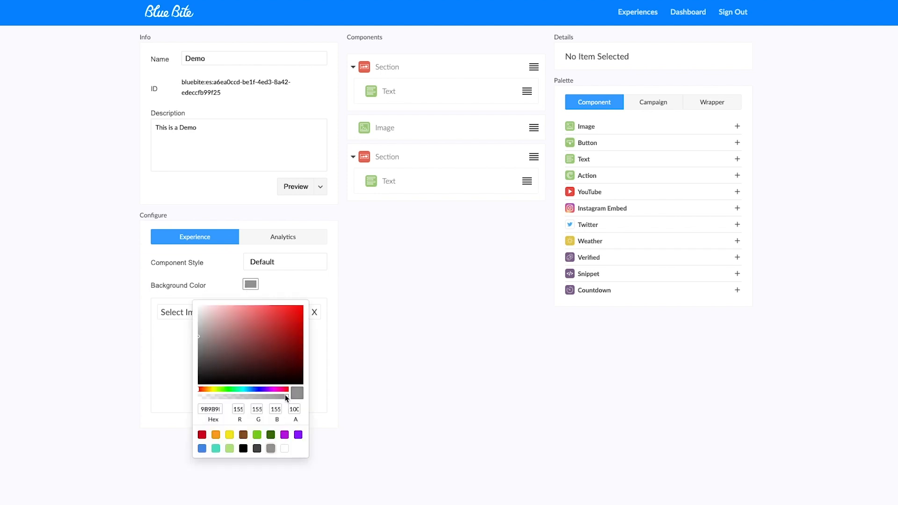
left_click(146, 365)
left_click(177, 188)
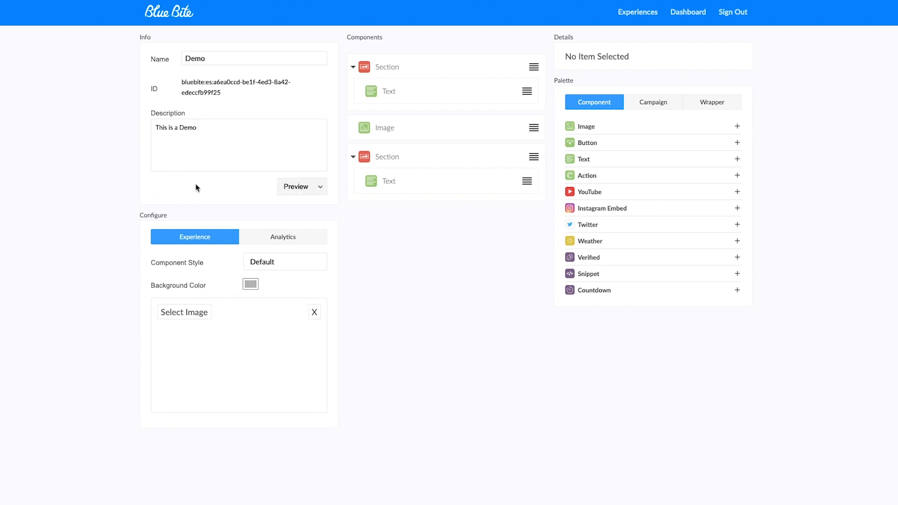
left_click(296, 186)
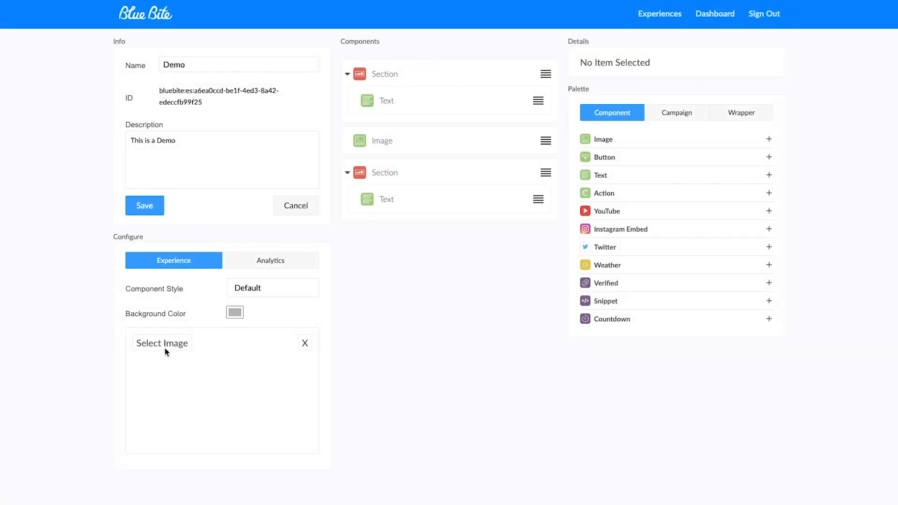
Step: Use 193557-100_3YQN6nF7.jpg as the experience's background image, and save and preview the result
left_click(158, 348)
left_click(349, 69)
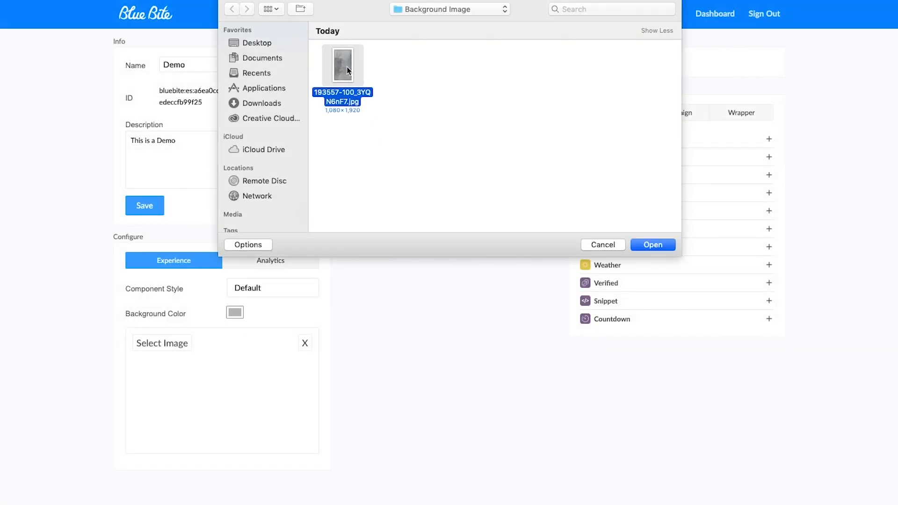
left_click(651, 245)
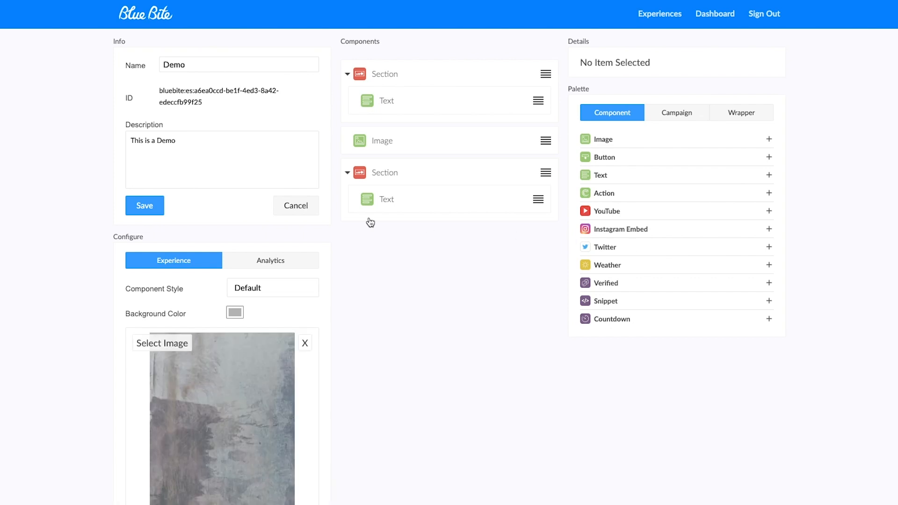
left_click(156, 211)
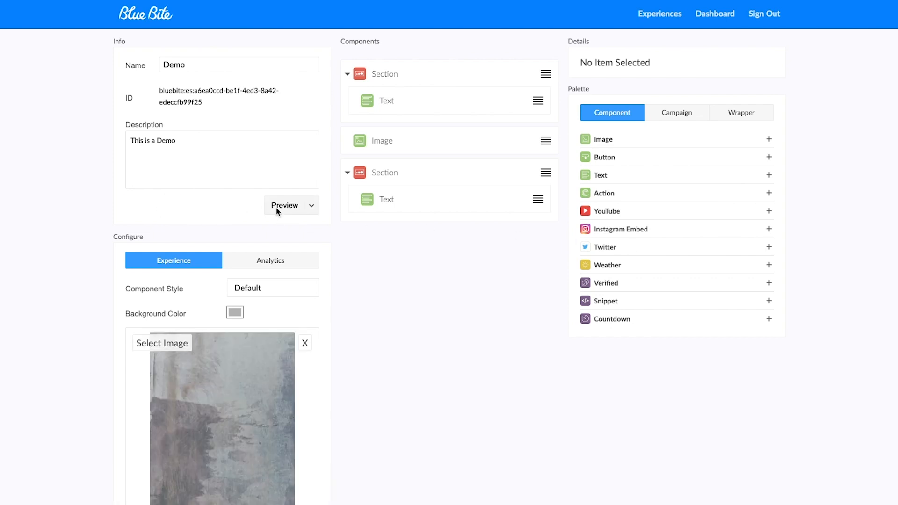
left_click(286, 207)
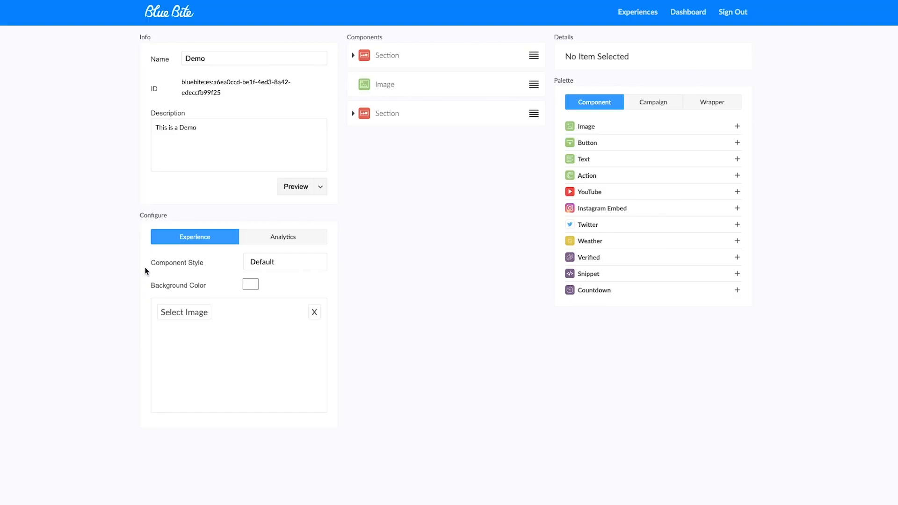
Step: Check the Component Style explanation, choose the Default style and preview the Demo experience
mouse_move(172, 268)
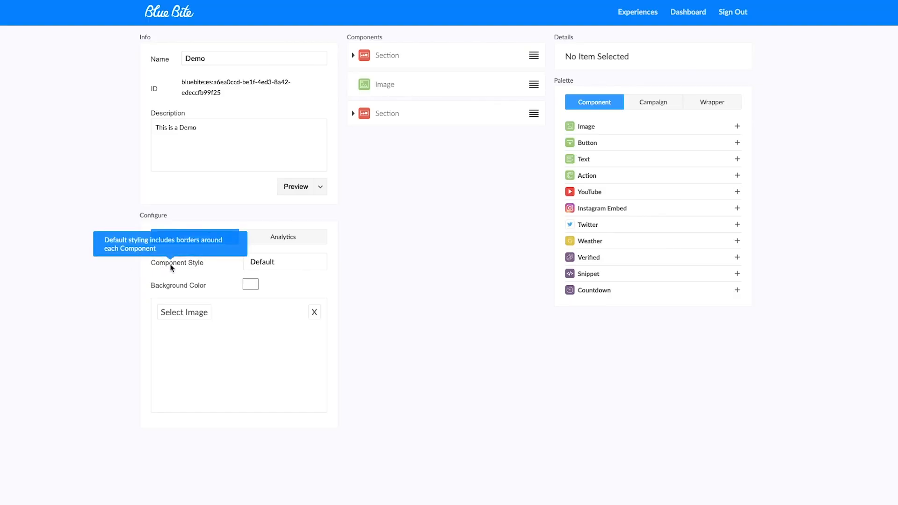
left_click(257, 263)
left_click(257, 264)
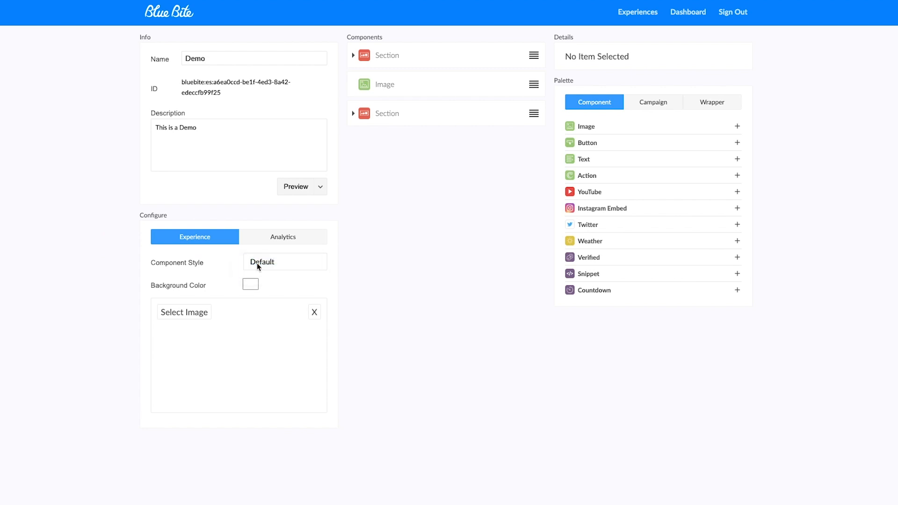
left_click(289, 189)
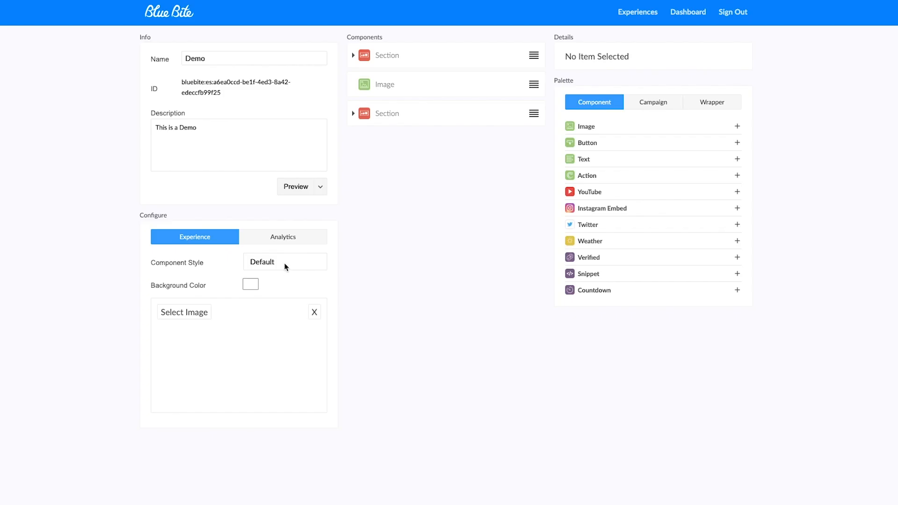
Step: Set the experience's Component Style to None, save the change and preview the result
left_click(281, 264)
left_click(274, 271)
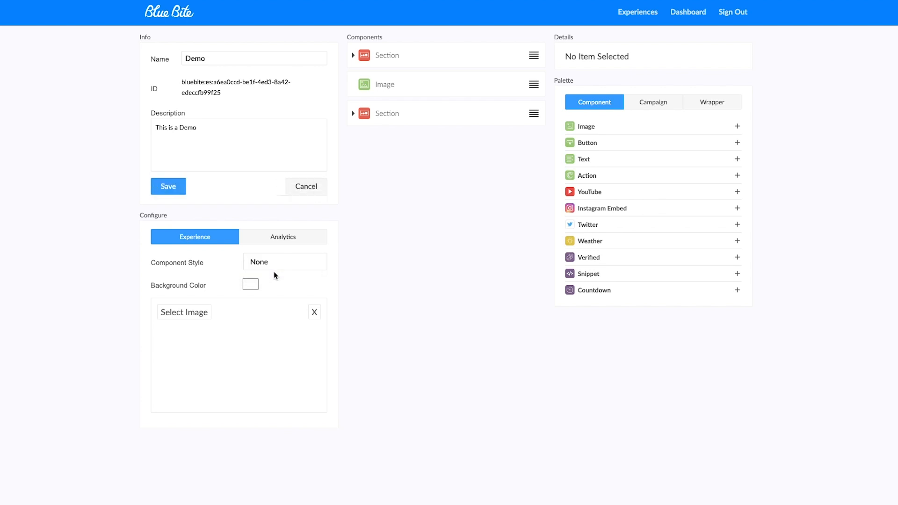
left_click(180, 187)
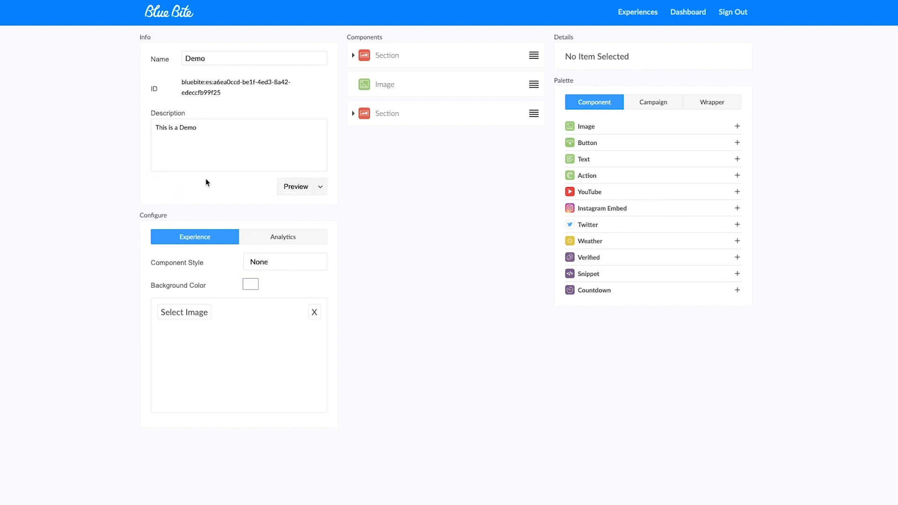
left_click(299, 187)
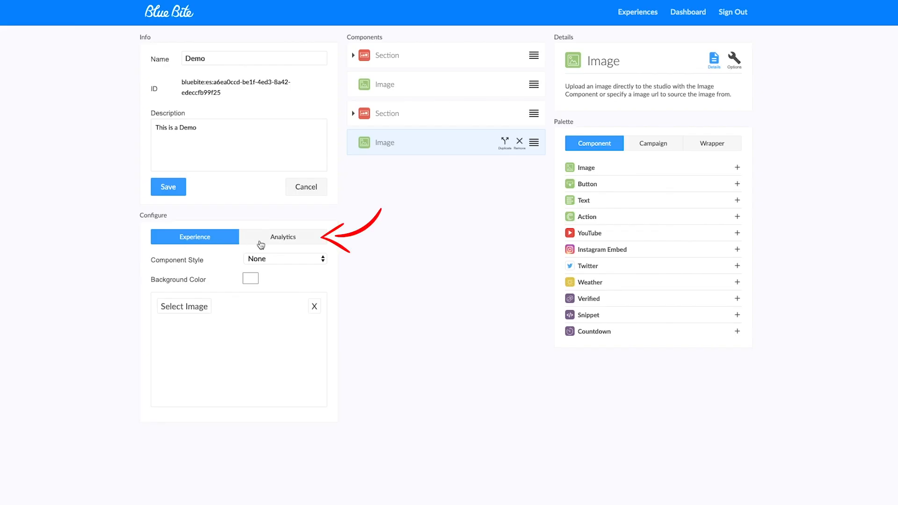
Step: Set the experience's Analytics Type to Google Analytics and check the available GA Dimensions
left_click(261, 244)
left_click(257, 258)
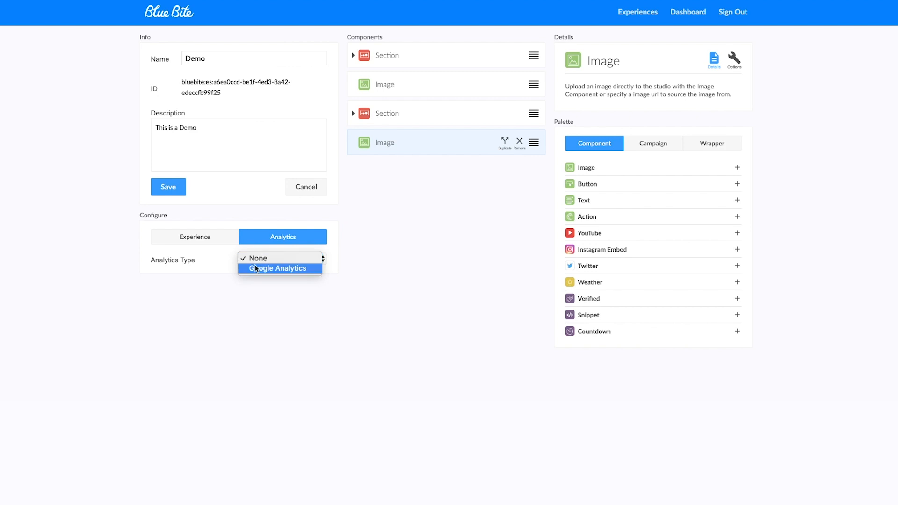
left_click(255, 269)
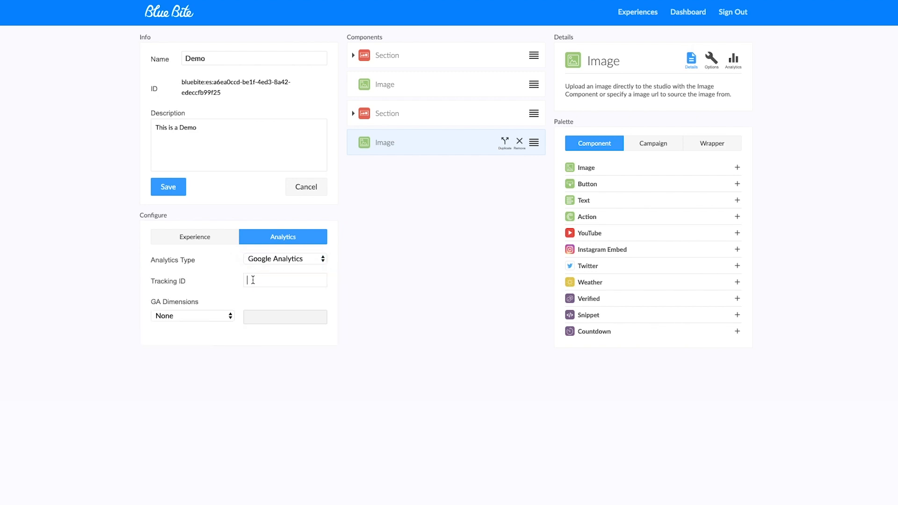
left_click(229, 316)
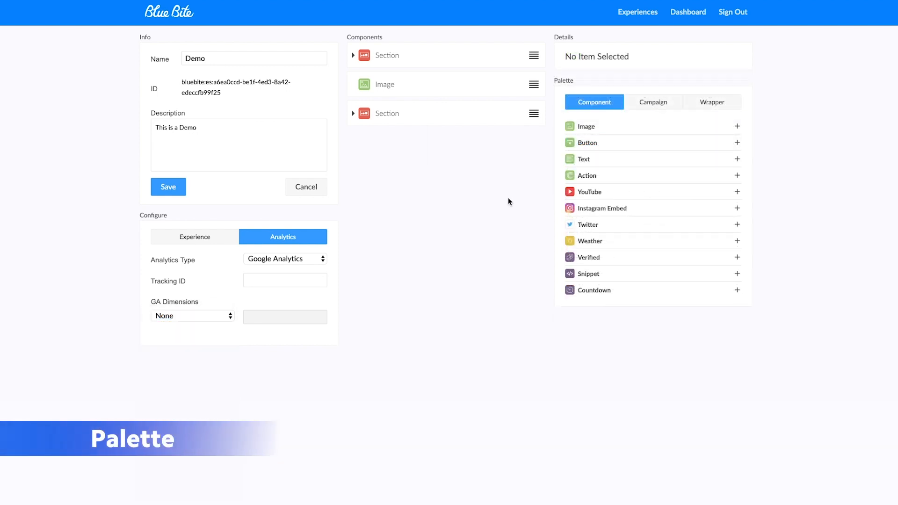
Step: Look through the Campaign and Wrapper items in the palette, and return to the Component items
left_click(653, 102)
left_click(729, 101)
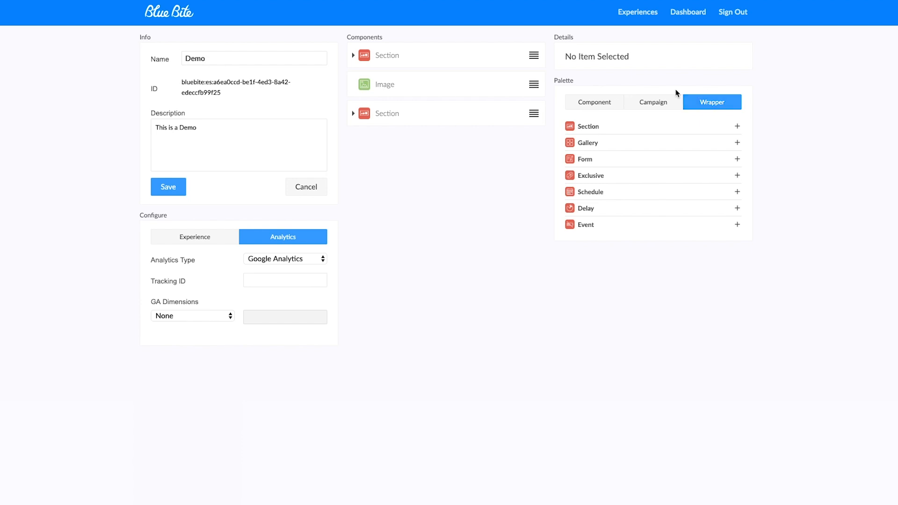
left_click(600, 103)
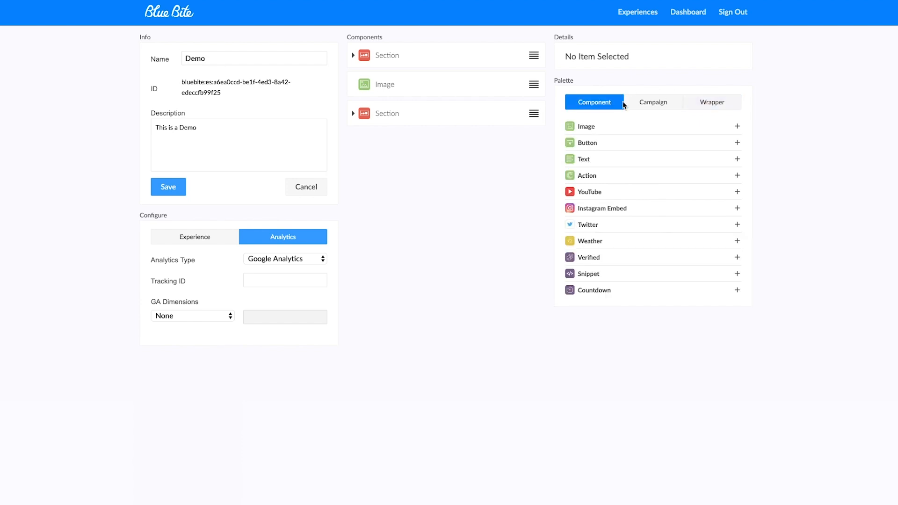
Step: Add an Image, a Button and a Text component to the end of the experience
left_click(738, 126)
left_click(738, 186)
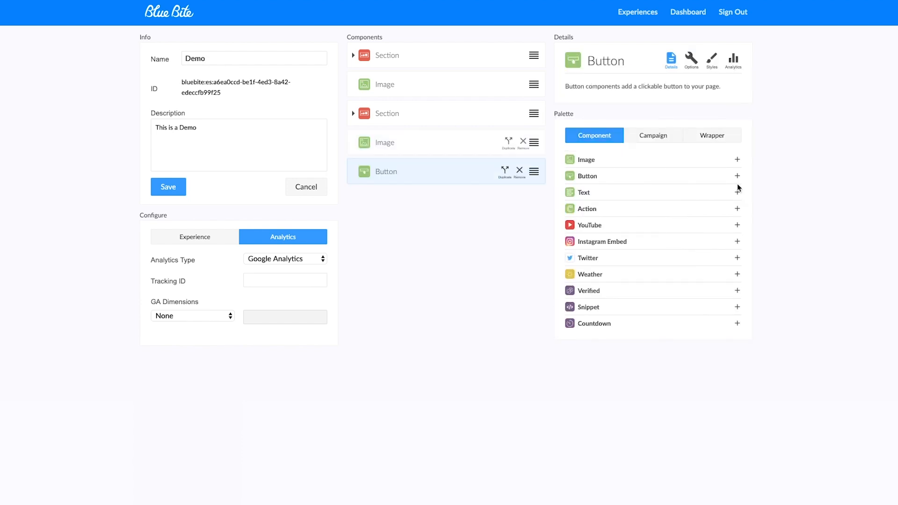
left_click(737, 193)
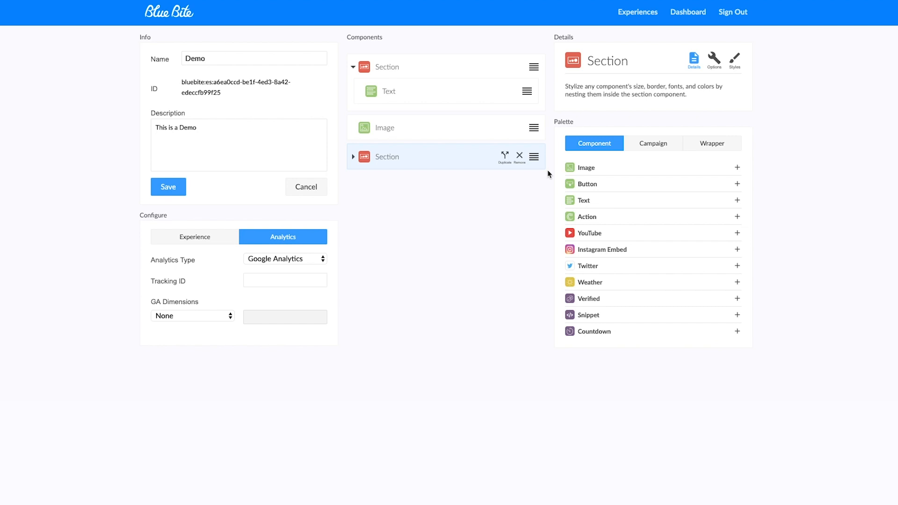
Step: Move the lower Section above the Image component and remove the duplicate Section
left_click(463, 136)
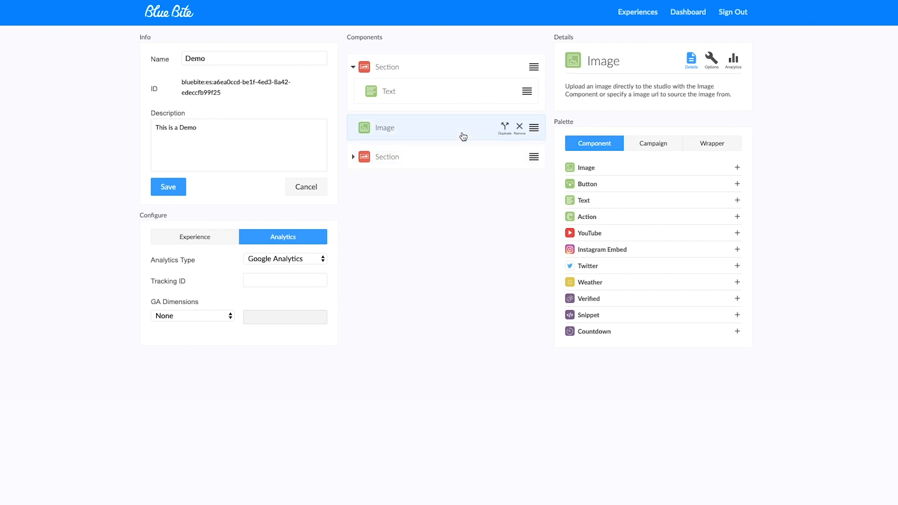
left_click(467, 159)
left_click_drag(533, 157, 509, 133)
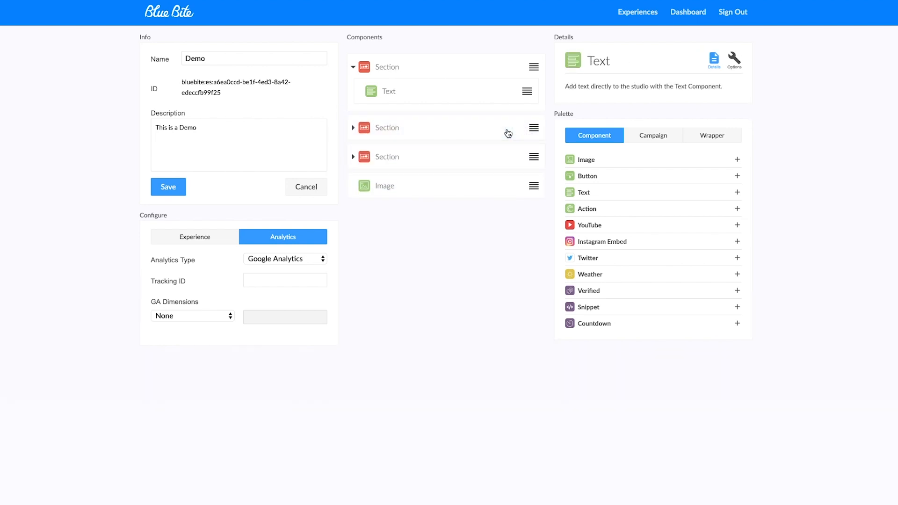
left_click(489, 133)
left_click(521, 129)
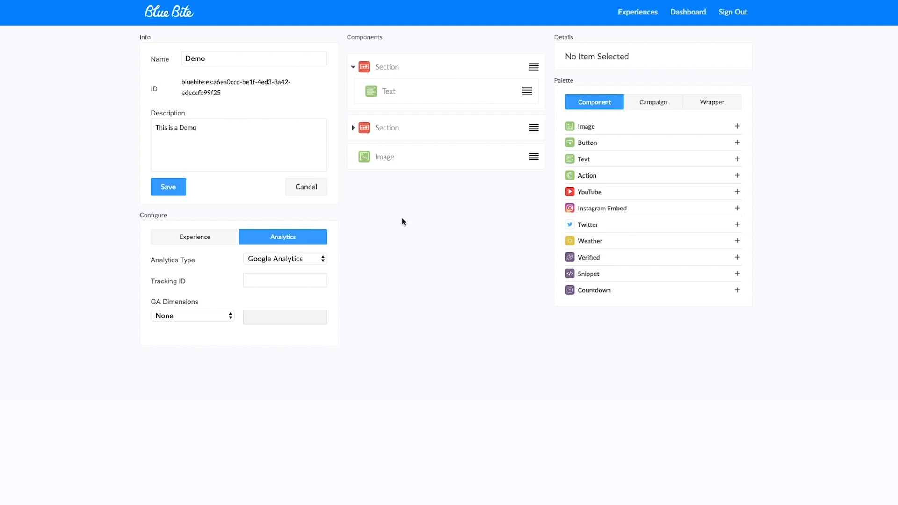
Step: View the details of the Image, the lower Section and the Text component nested in the upper Section
left_click(422, 161)
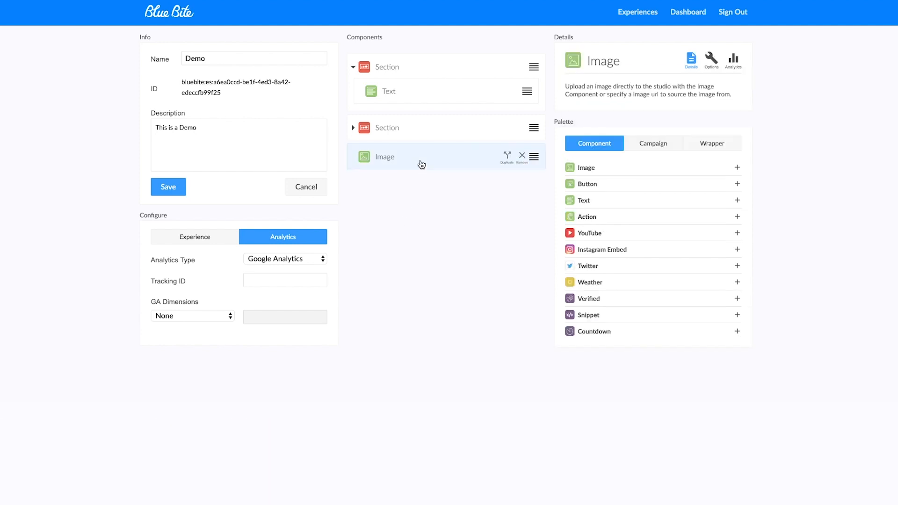
left_click(433, 136)
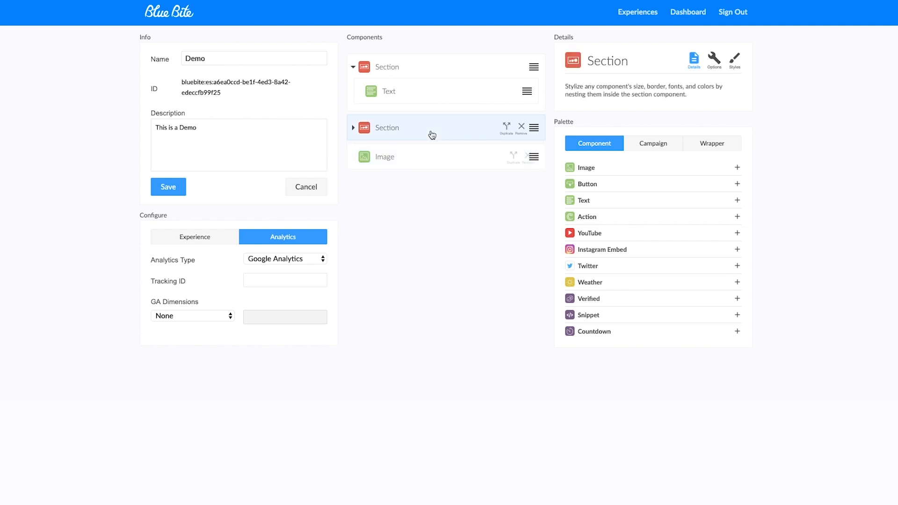
left_click(435, 97)
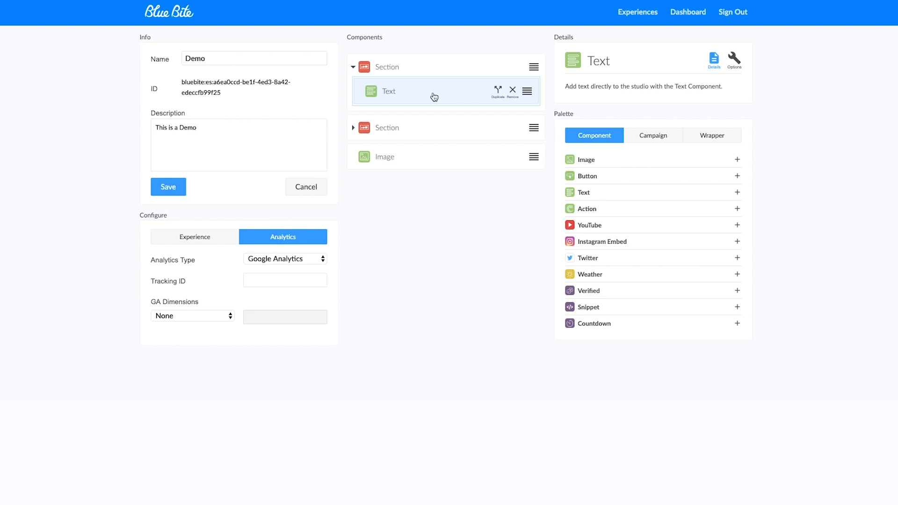
Step: Examine the Image component's Source and Action options, keeping Source at Upload and Action at None
left_click(431, 160)
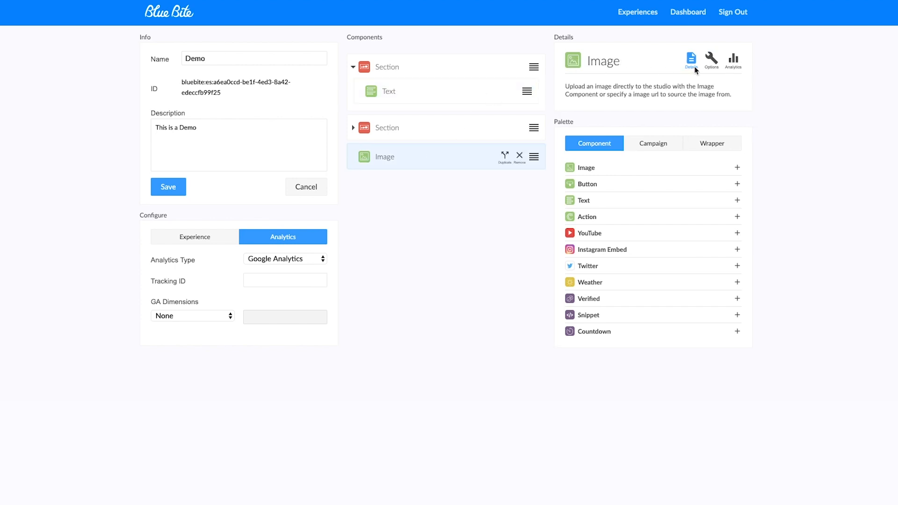
left_click(712, 59)
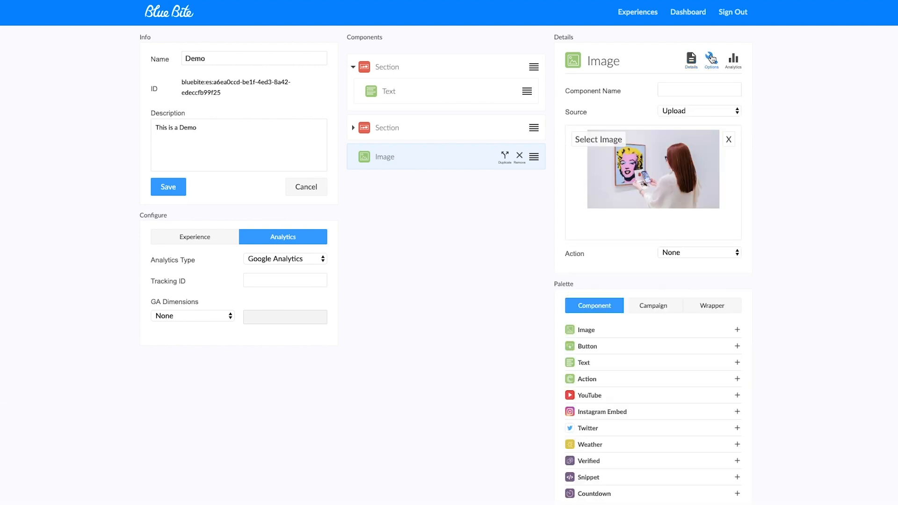
left_click(697, 111)
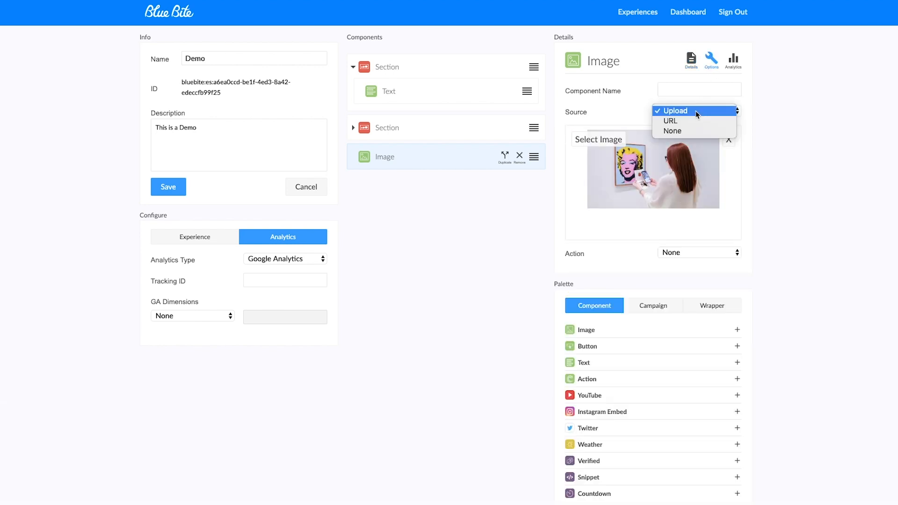
left_click(696, 112)
left_click(695, 253)
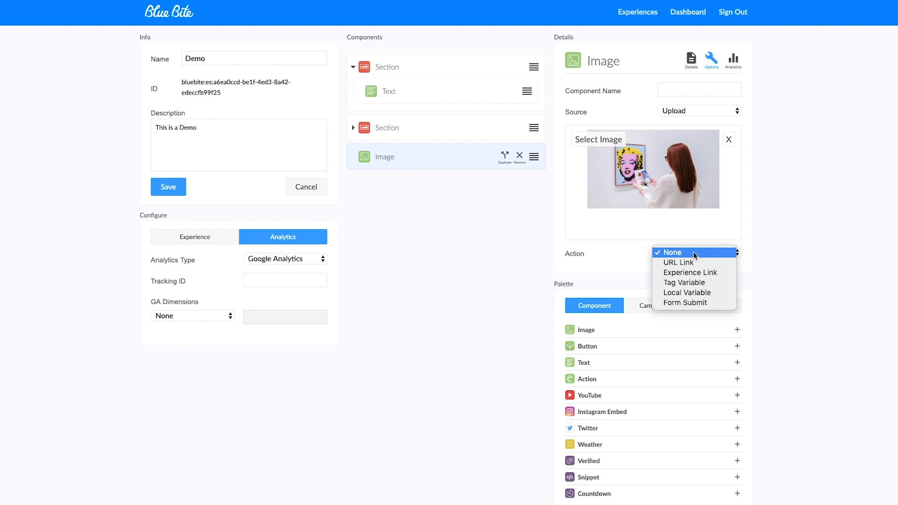
left_click(693, 252)
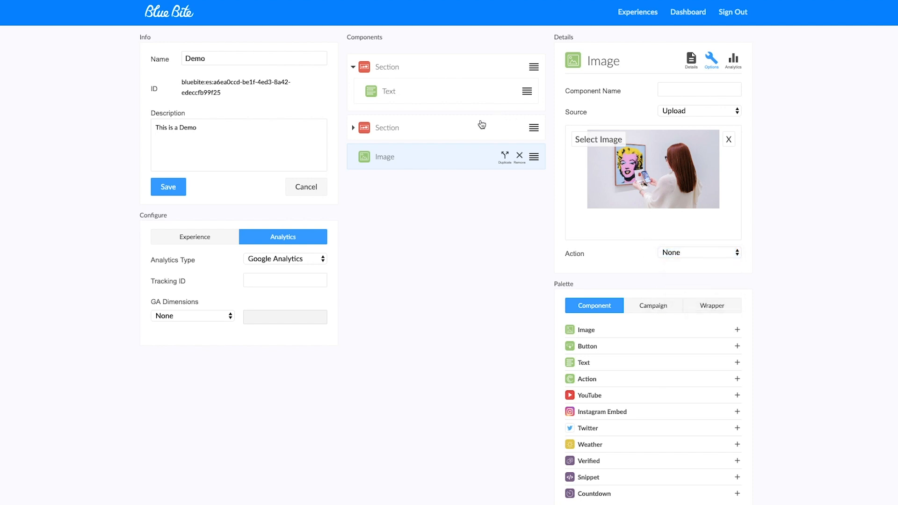
Step: Check the details of the lower Section, the nested Text and the upper Section, and collapse the upper Section
left_click(482, 124)
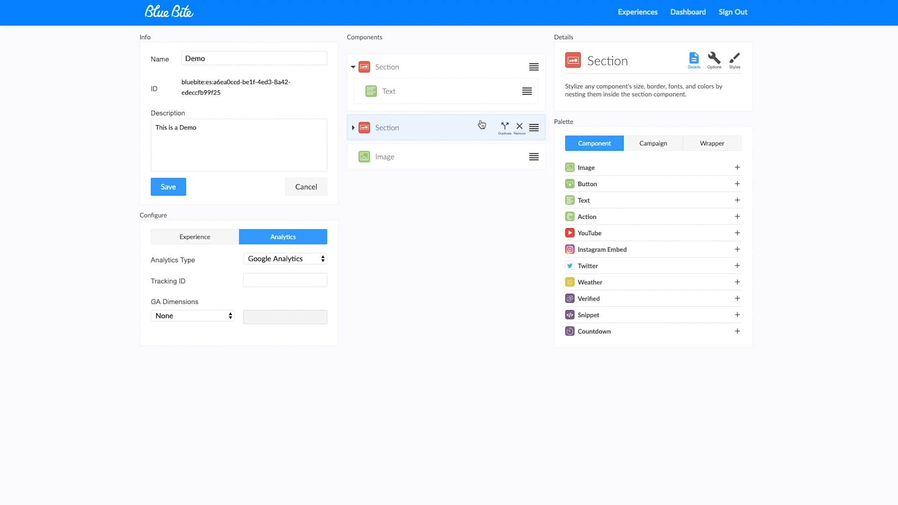
left_click(478, 96)
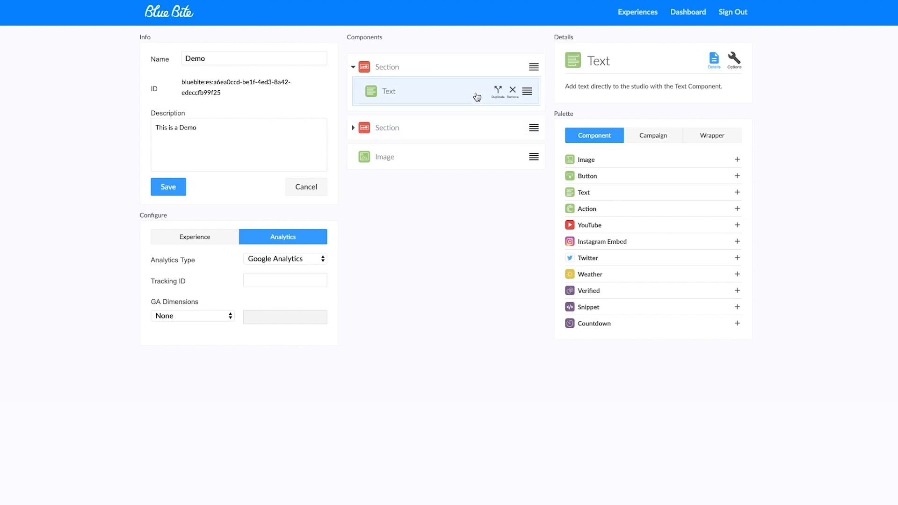
left_click(455, 72)
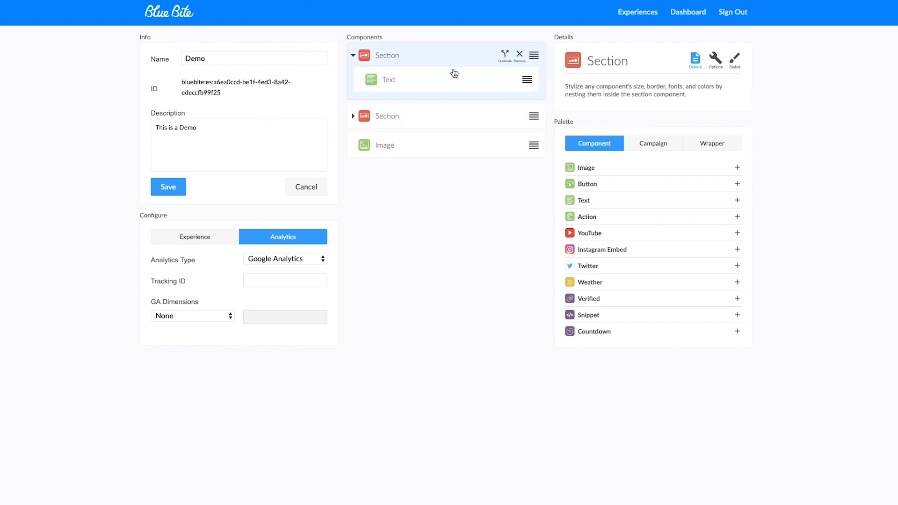
left_click(354, 57)
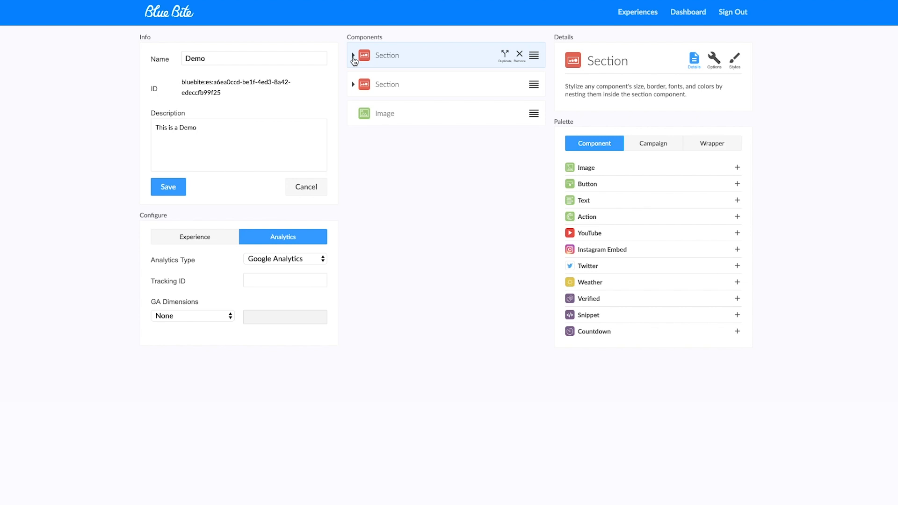